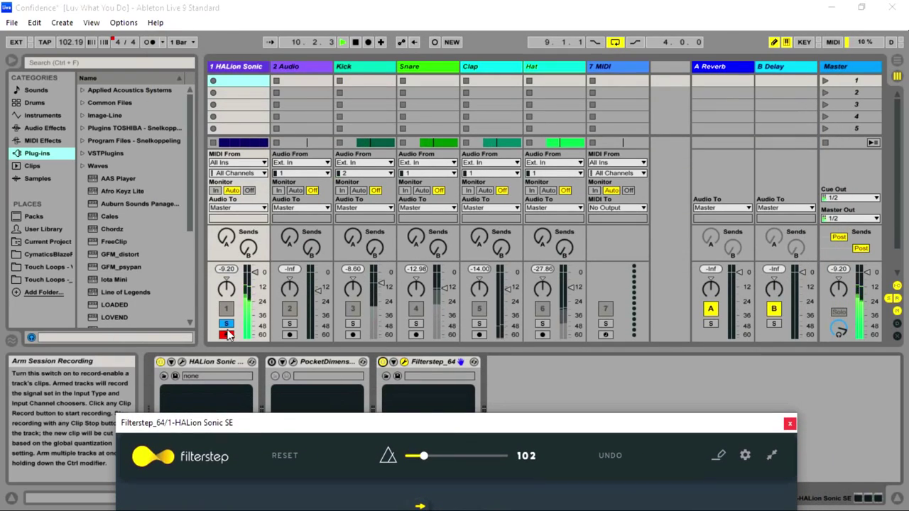
Toggle solo on the HALion Sonic track and move the Filterstep window up so its sequencer is in view.
{"action": "left_click", "coordinate": [227, 325]}
{"action": "left_click_drag", "start_coordinate": [346, 431], "coordinate": [380, 13]}
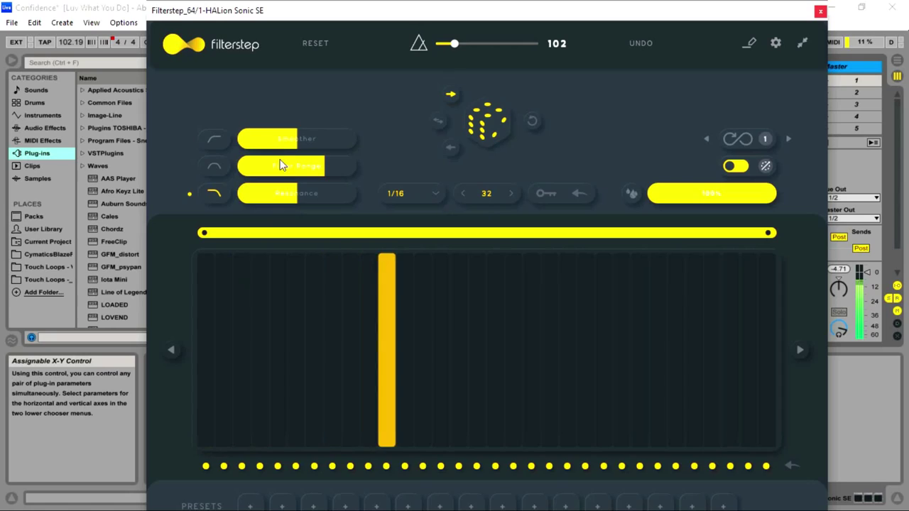
Try the band-pass and high-pass filter types, return to low-pass, and raise the resonance slightly above its midpoint.
{"action": "left_click", "coordinate": [214, 170]}
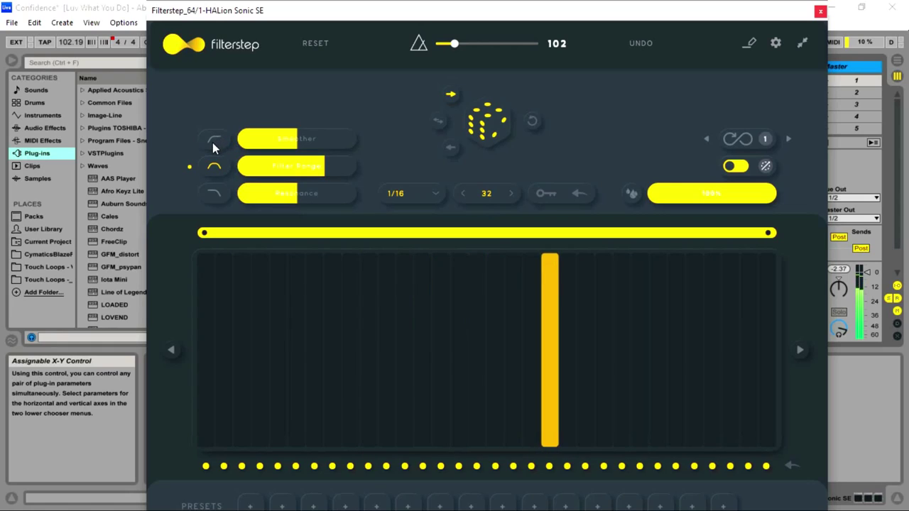
{"action": "left_click", "coordinate": [213, 142]}
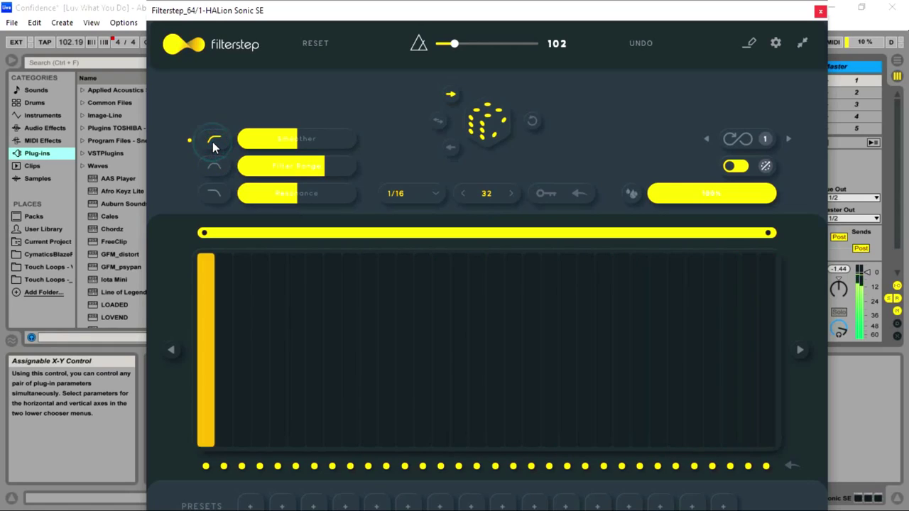
{"action": "left_click", "coordinate": [214, 194]}
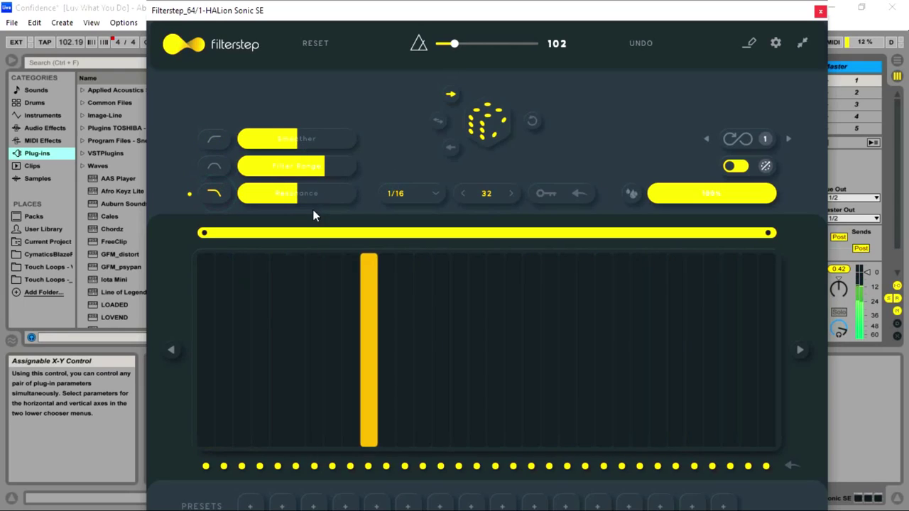
{"action": "left_click_drag", "start_coordinate": [303, 200], "coordinate": [307, 201]}
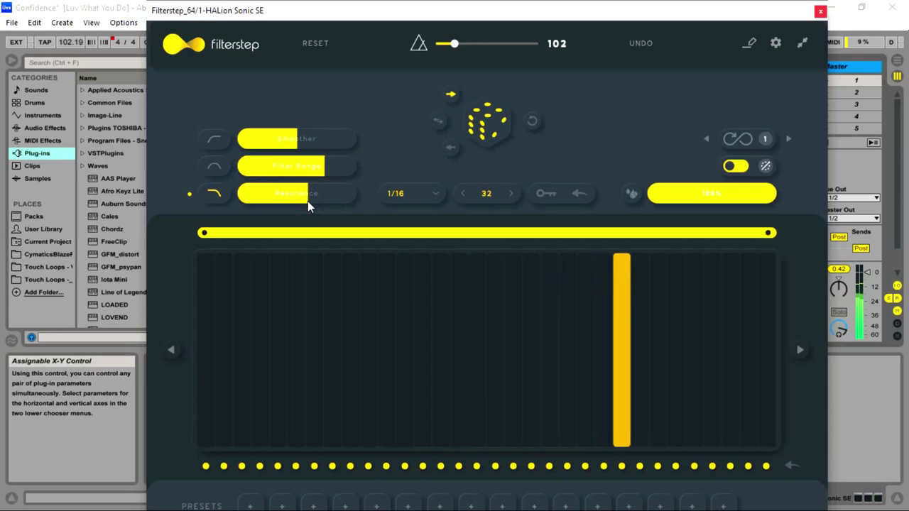
Activate preset slot 2, return to slot 1, and randomize its filter step pattern with the tenth step raised slightly.
{"action": "left_click_drag", "start_coordinate": [430, 10], "coordinate": [409, 11]}
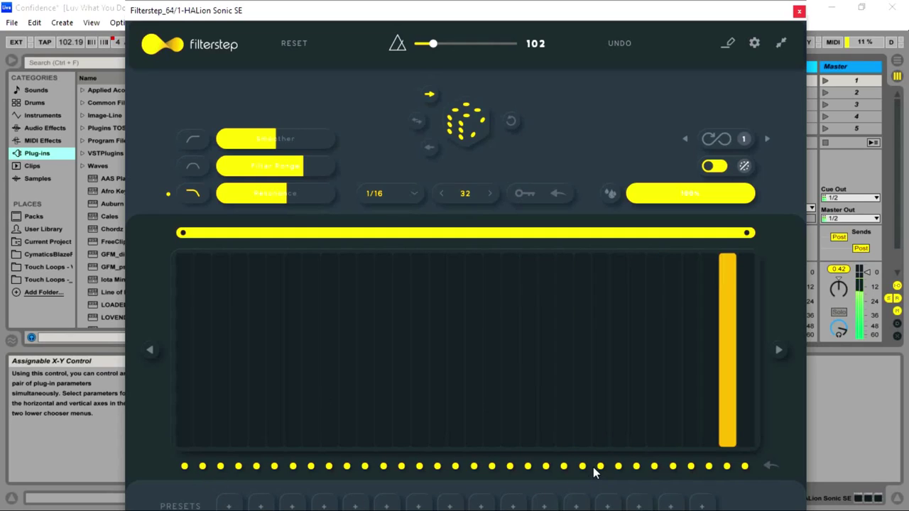
{"action": "left_click", "coordinate": [260, 505]}
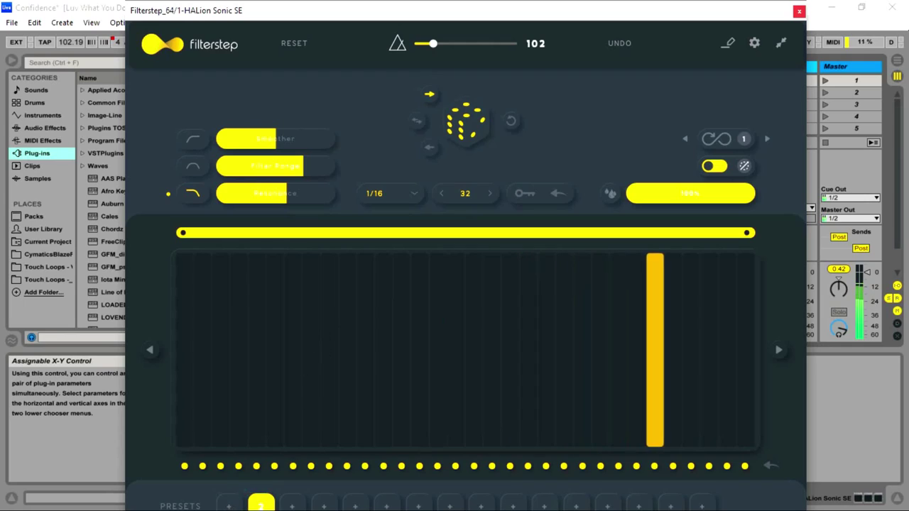
{"action": "left_click", "coordinate": [229, 505]}
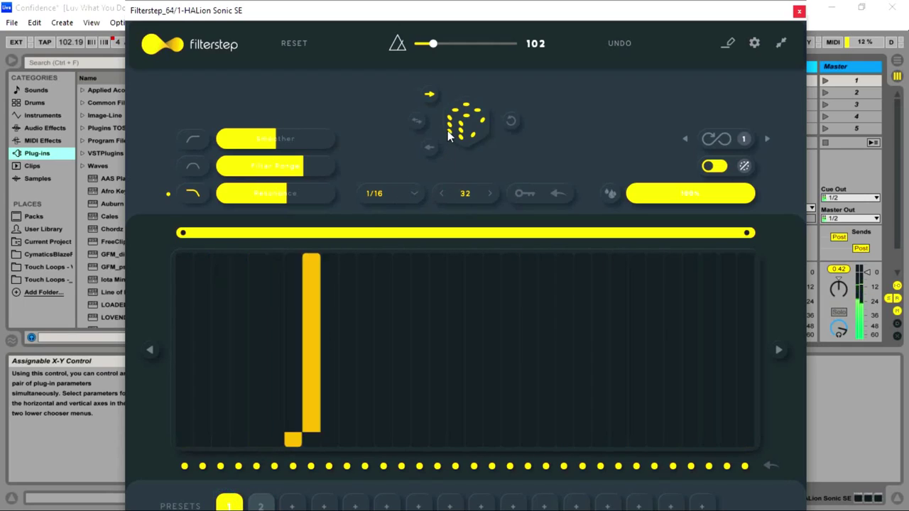
{"action": "left_click", "coordinate": [459, 134]}
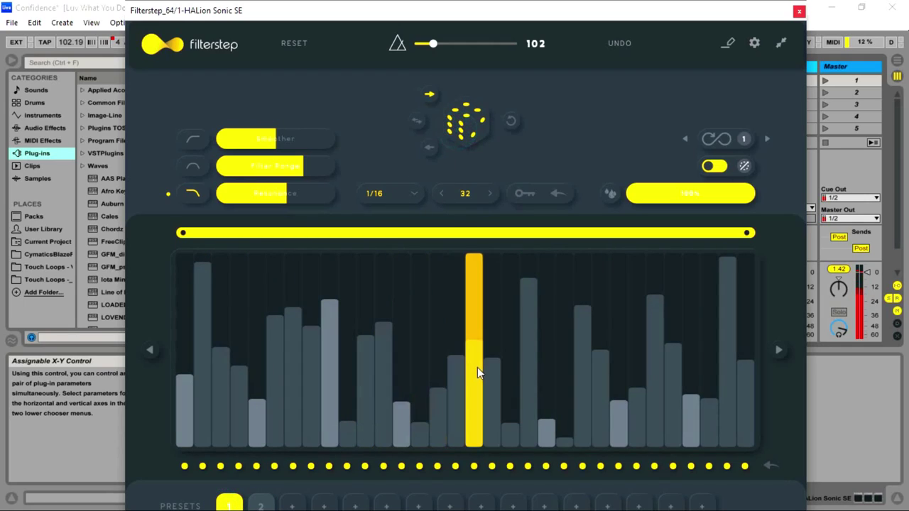
{"action": "left_click", "coordinate": [350, 427]}
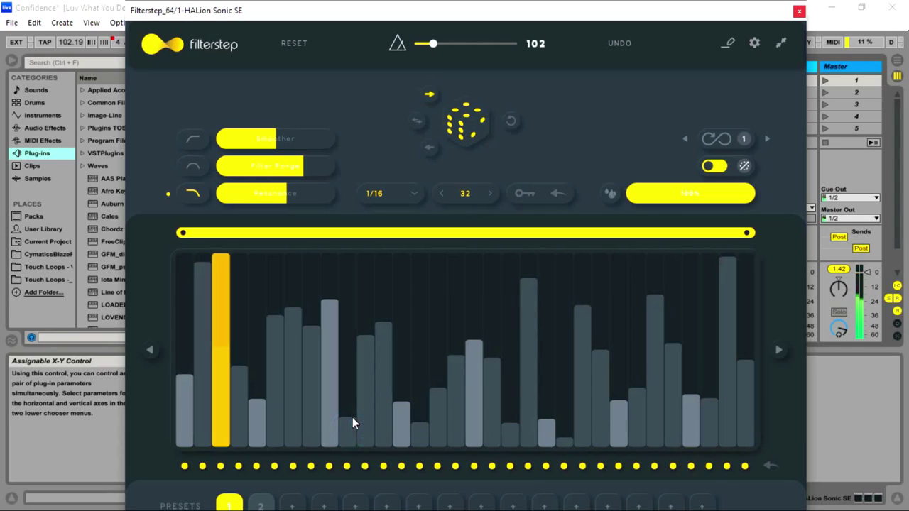
Try a step rate of 1/4 for preset 1, then set the rate to 1/8.
{"action": "left_click", "coordinate": [406, 197]}
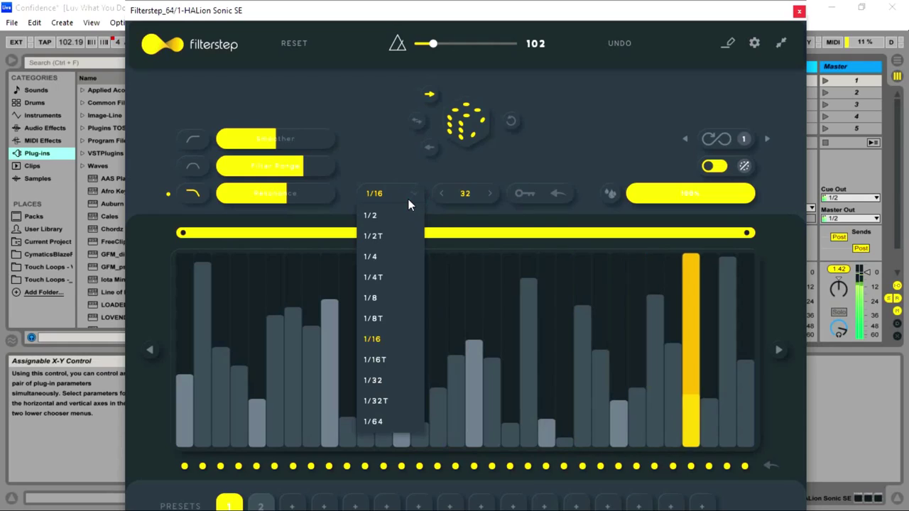
{"action": "left_click", "coordinate": [387, 262]}
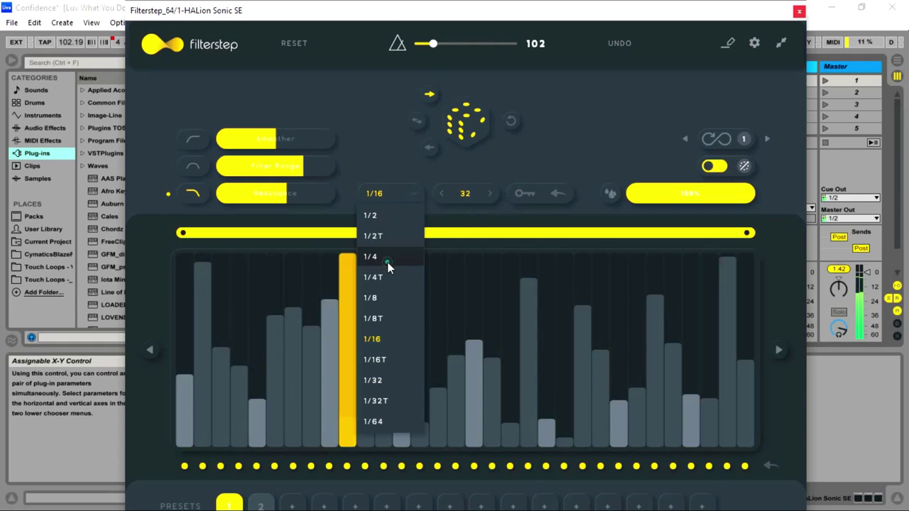
{"action": "left_click", "coordinate": [465, 195]}
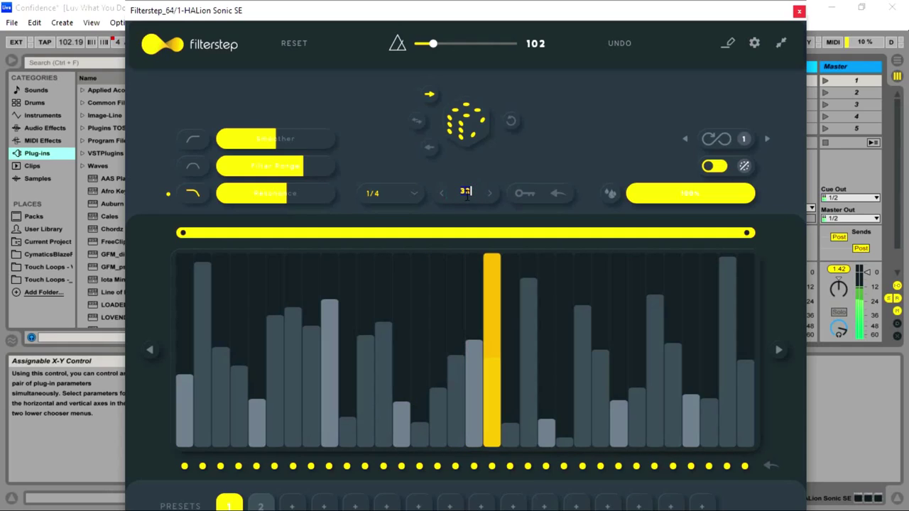
{"action": "left_click", "coordinate": [374, 193]}
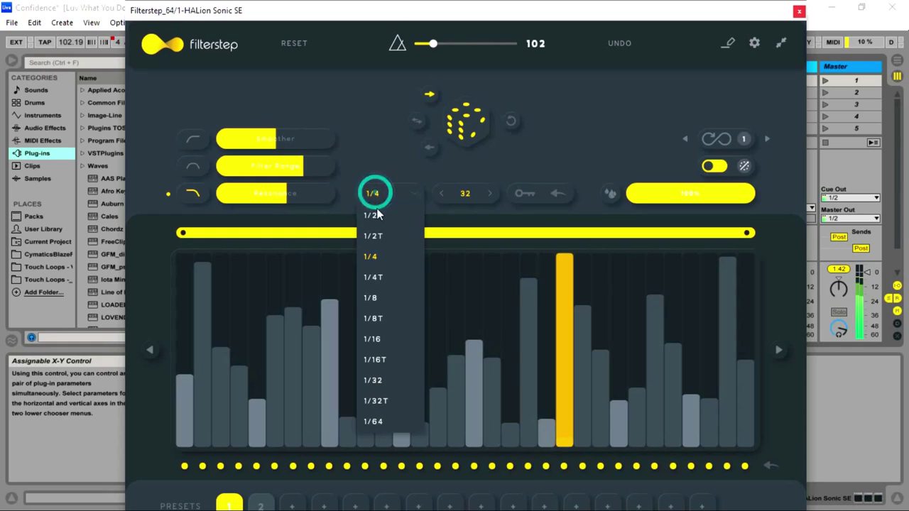
{"action": "left_click", "coordinate": [397, 298]}
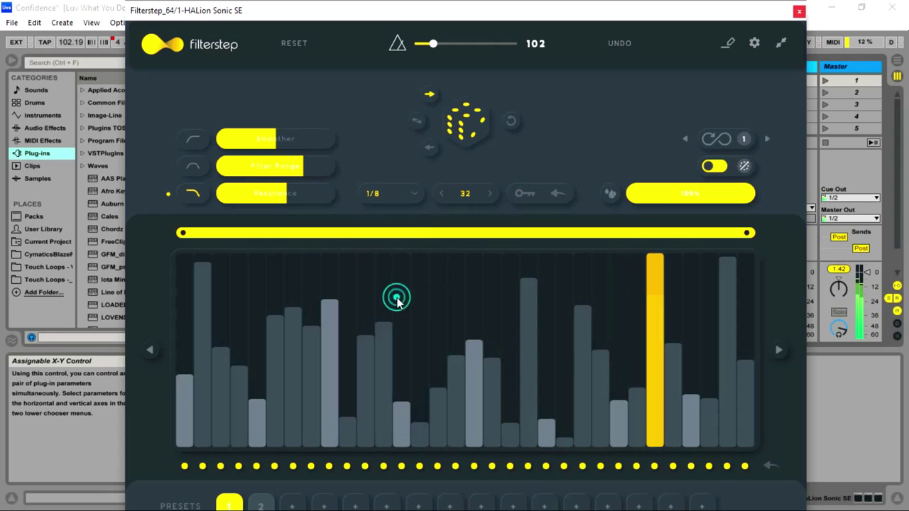
Try a pattern length of 33 steps and restore it to 32.
{"action": "left_click", "coordinate": [493, 196]}
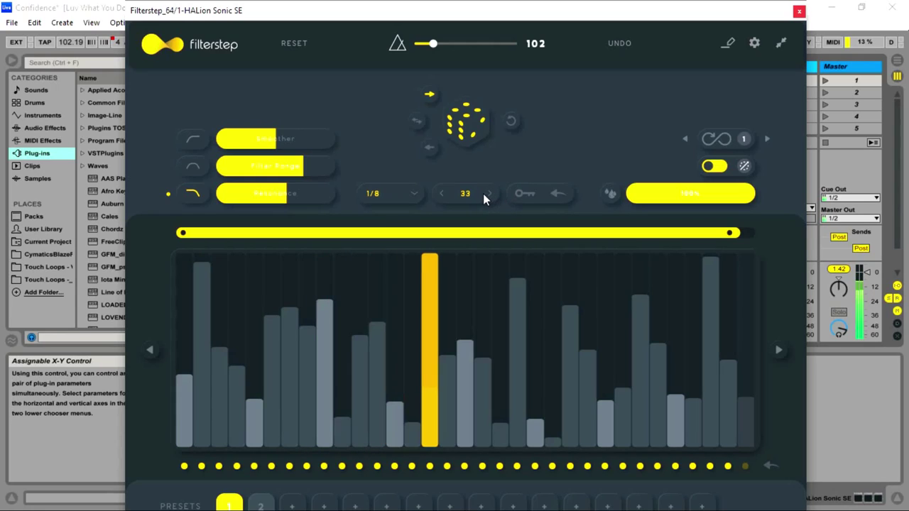
{"action": "left_click", "coordinate": [451, 194]}
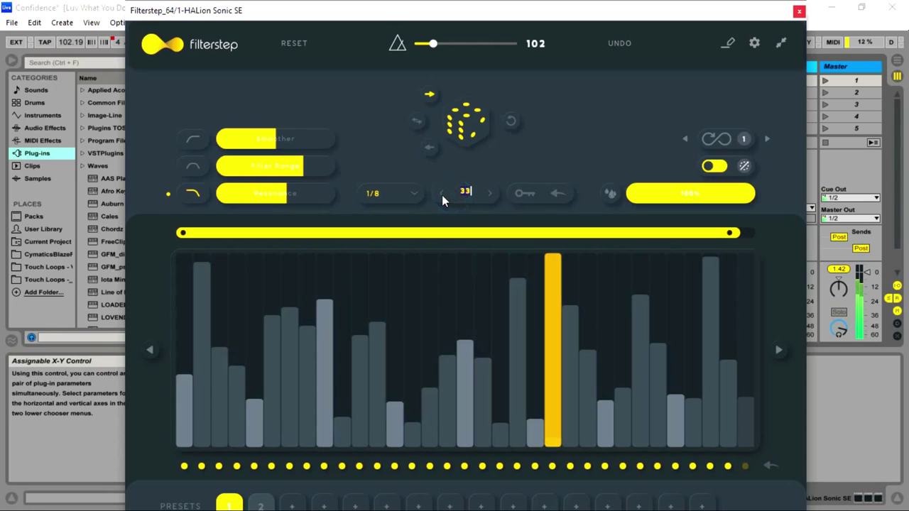
{"action": "left_click", "coordinate": [442, 195]}
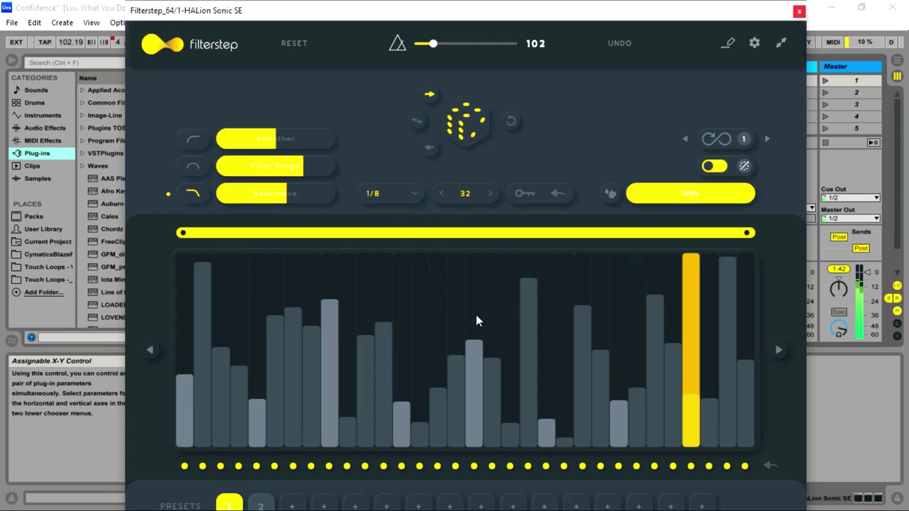
Randomize preset 1's step pattern again, then switch to preset 2 and randomize its pattern.
{"action": "left_click", "coordinate": [469, 126]}
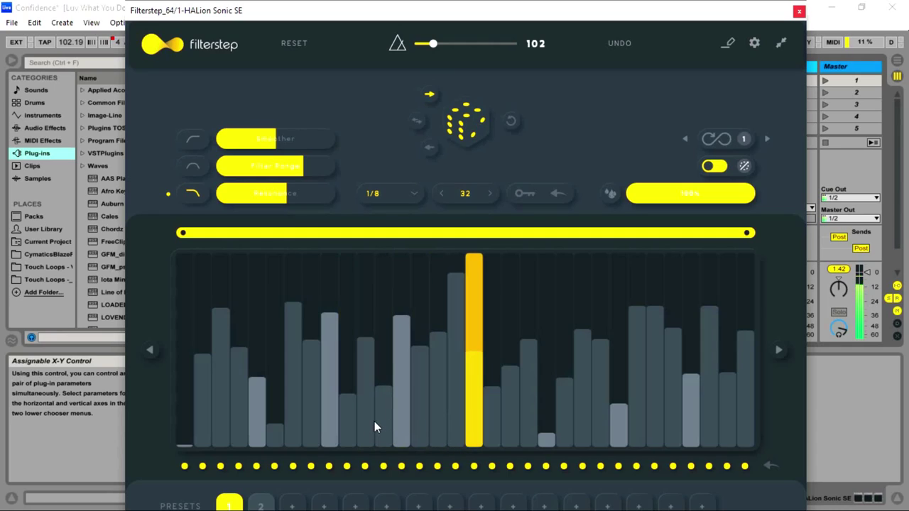
{"action": "left_click", "coordinate": [261, 505]}
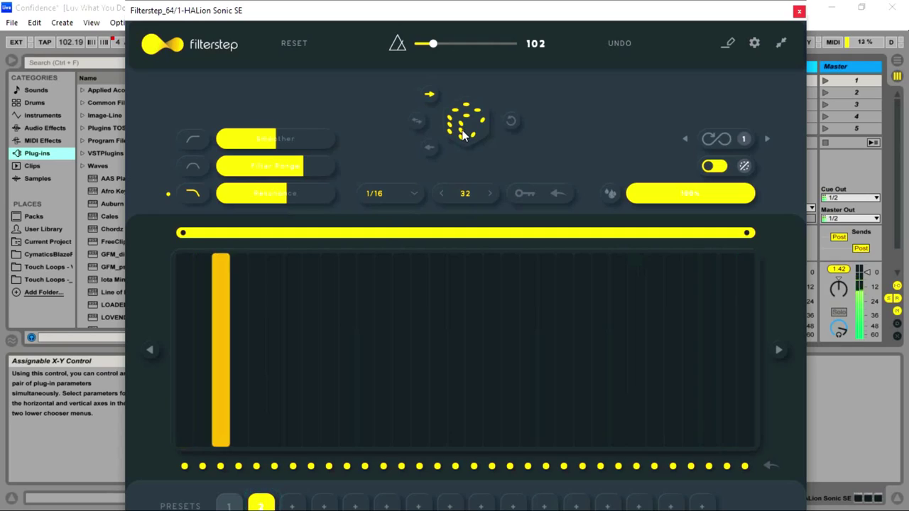
{"action": "left_click", "coordinate": [463, 135]}
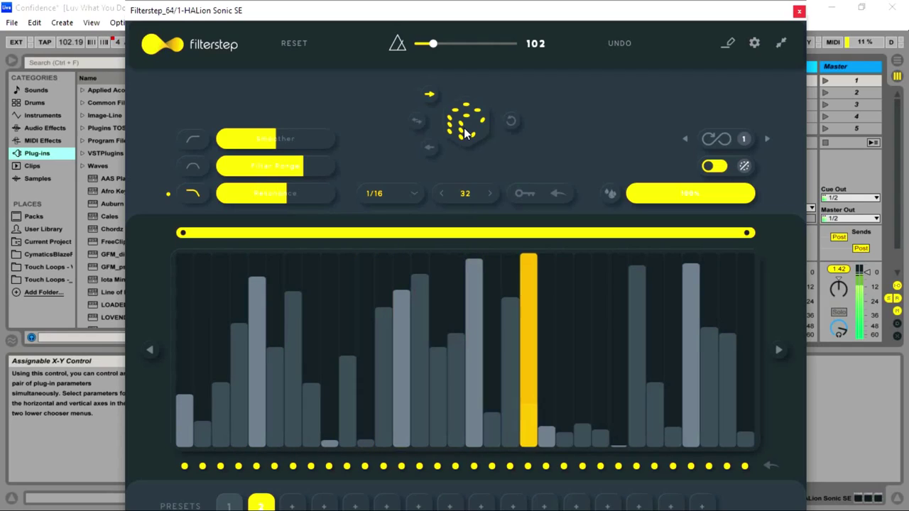
Activate preset slot 3 and randomize its step pattern repeatedly to audition several filter variations.
{"action": "left_click", "coordinate": [293, 505]}
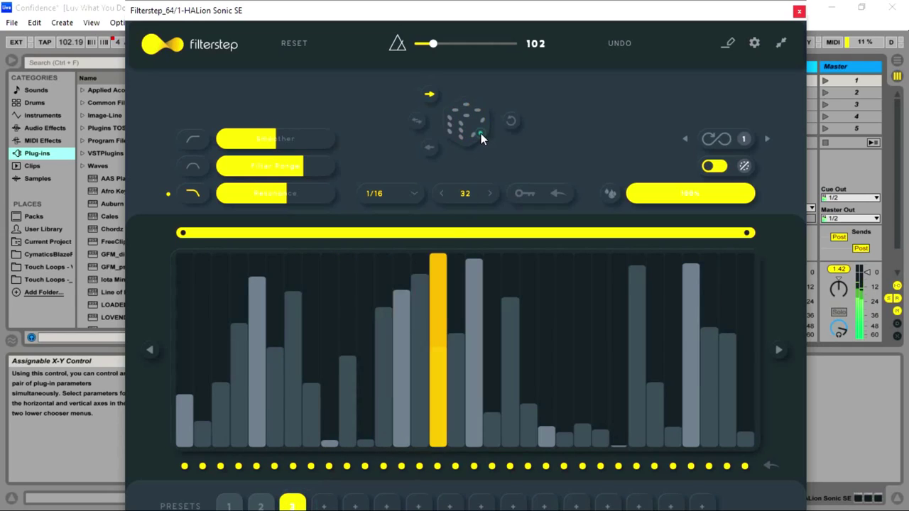
{"action": "left_click", "coordinate": [480, 135]}
{"action": "left_click", "coordinate": [480, 135]}
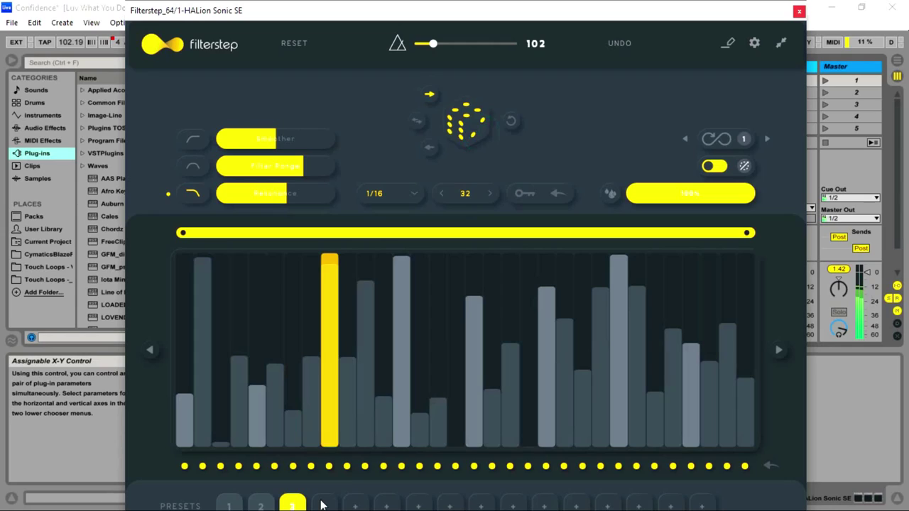
{"action": "left_click", "coordinate": [472, 131]}
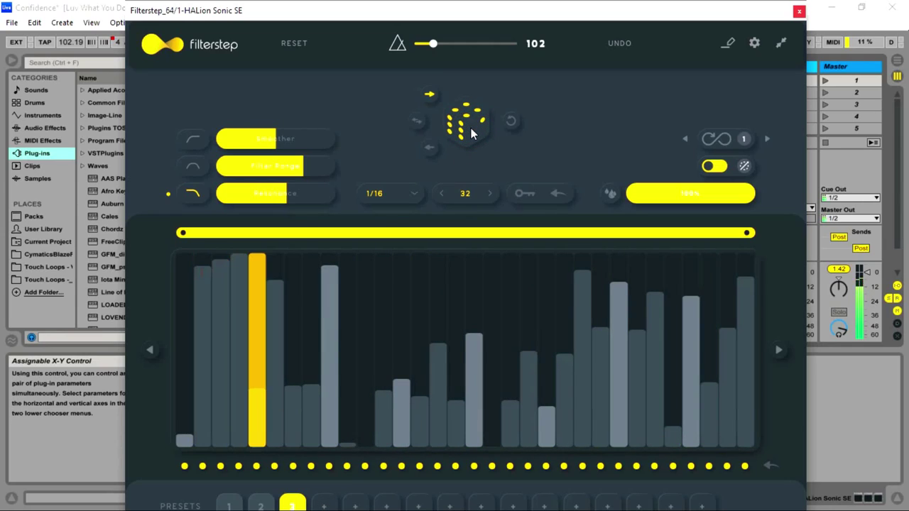
{"action": "left_click", "coordinate": [472, 131]}
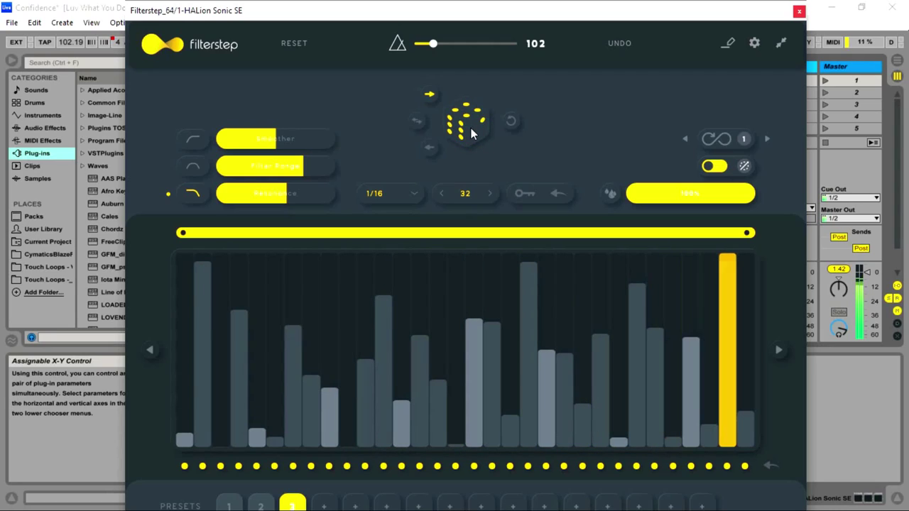
{"action": "left_click", "coordinate": [471, 129]}
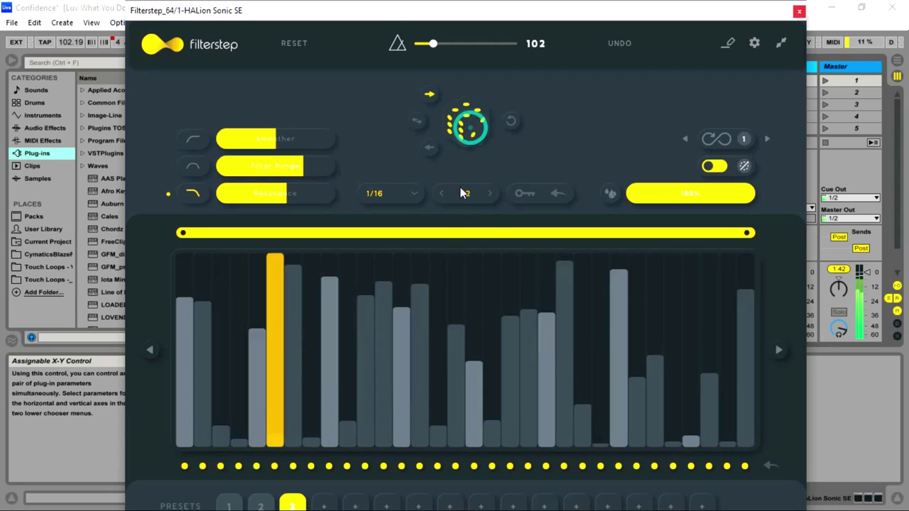
Activate preset slot 7 and randomize its filter step pattern several times.
{"action": "left_click", "coordinate": [421, 503]}
{"action": "left_click", "coordinate": [471, 129]}
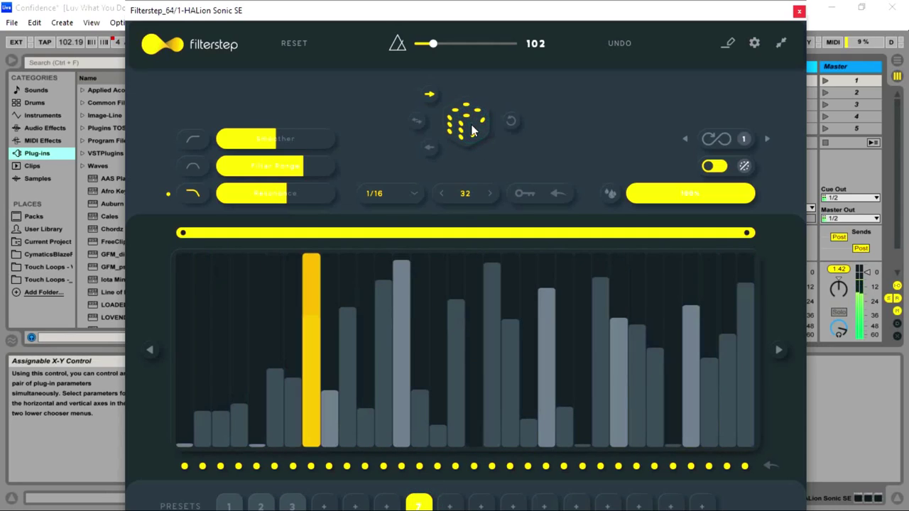
{"action": "left_click", "coordinate": [471, 130]}
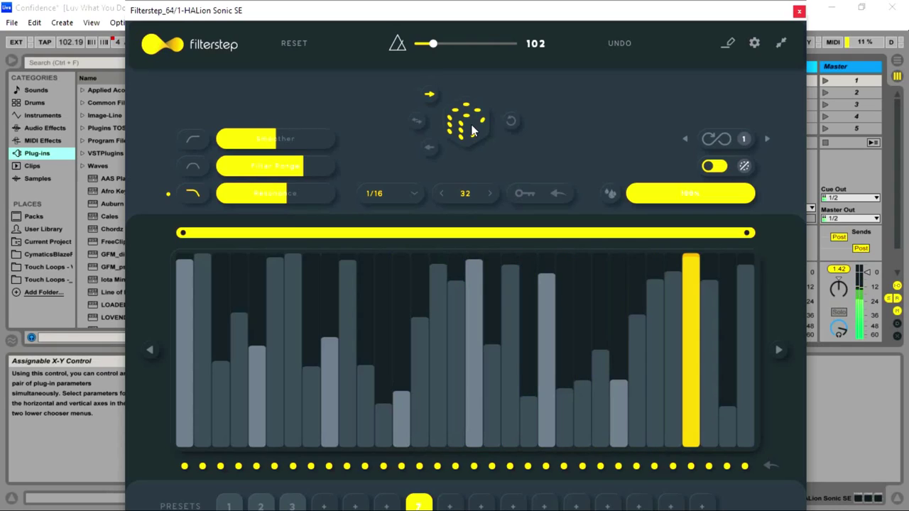
{"action": "left_click", "coordinate": [472, 130]}
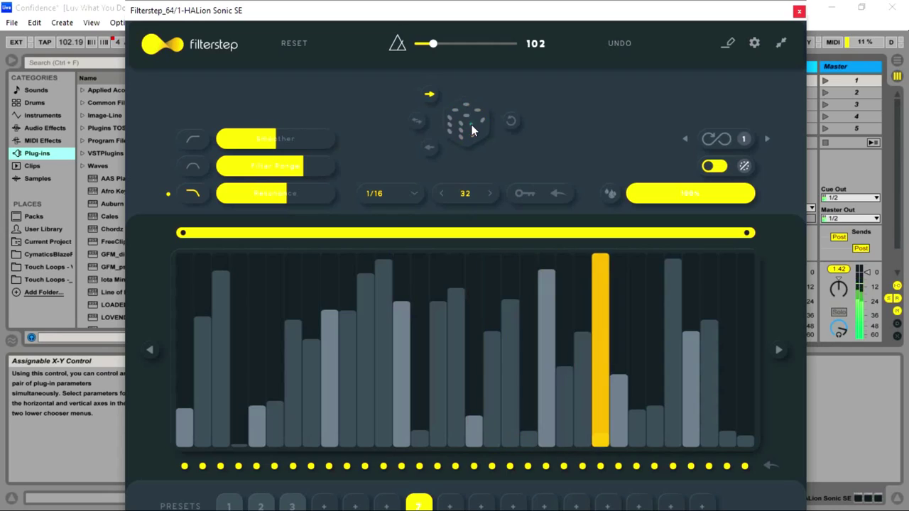
{"action": "left_click", "coordinate": [473, 130]}
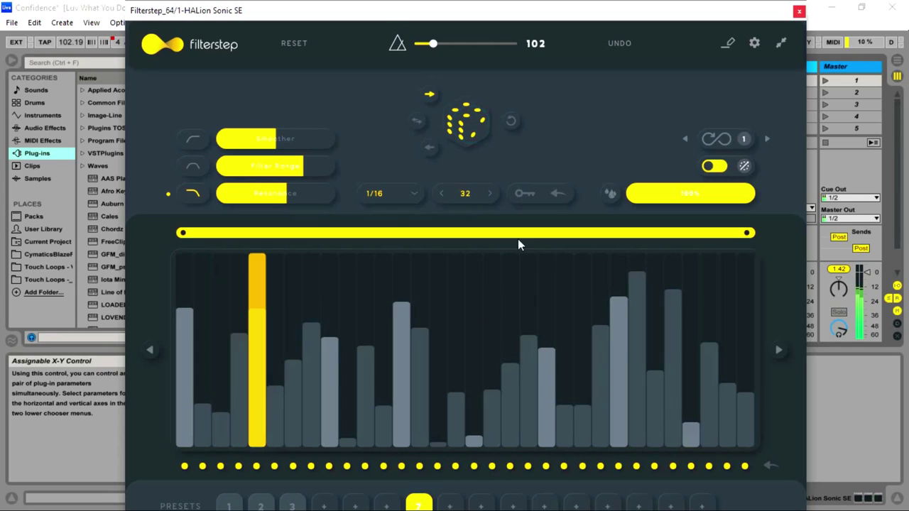
Activate preset slot 8, set its step rate to 1/8T, and randomize its filter pattern before and after the rate change.
{"action": "left_click", "coordinate": [452, 505]}
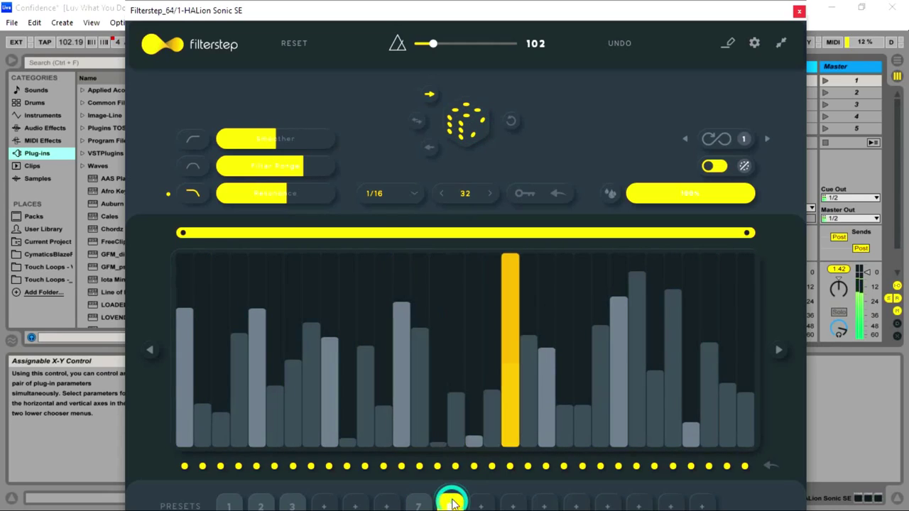
{"action": "left_click", "coordinate": [456, 138]}
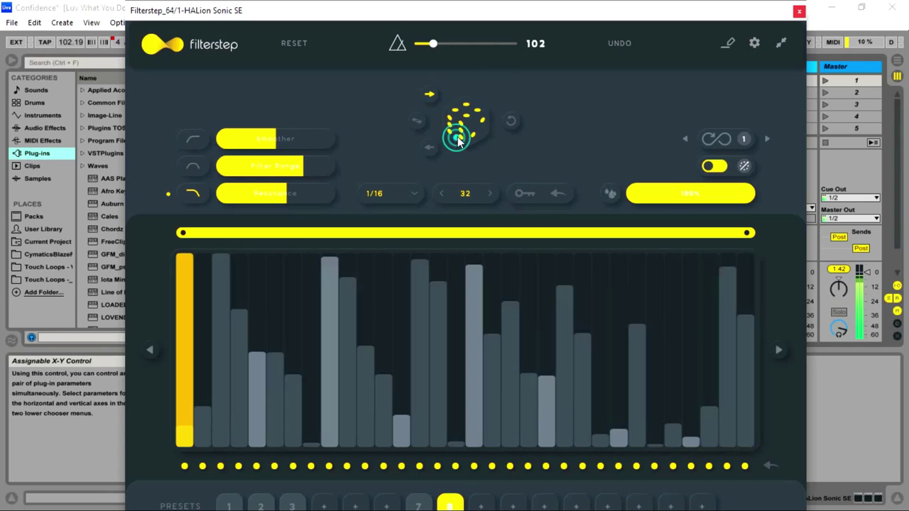
{"action": "left_click", "coordinate": [387, 193]}
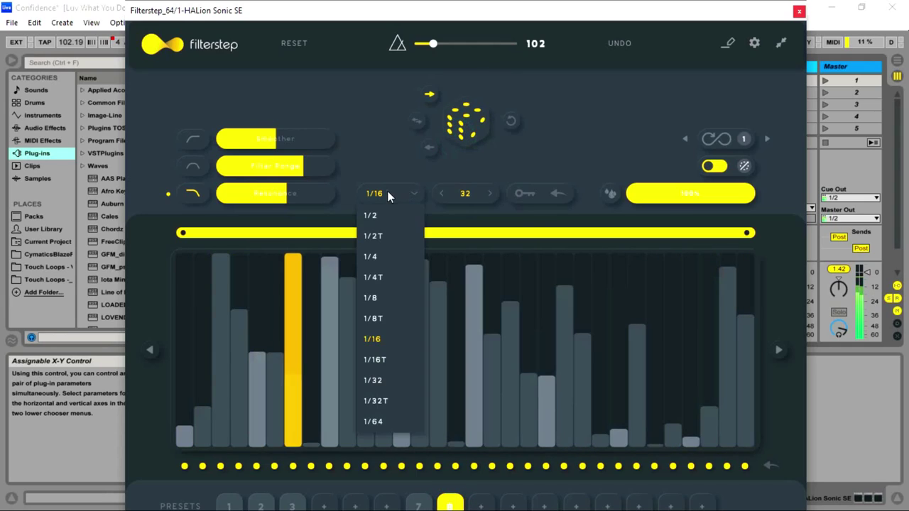
{"action": "left_click", "coordinate": [375, 320]}
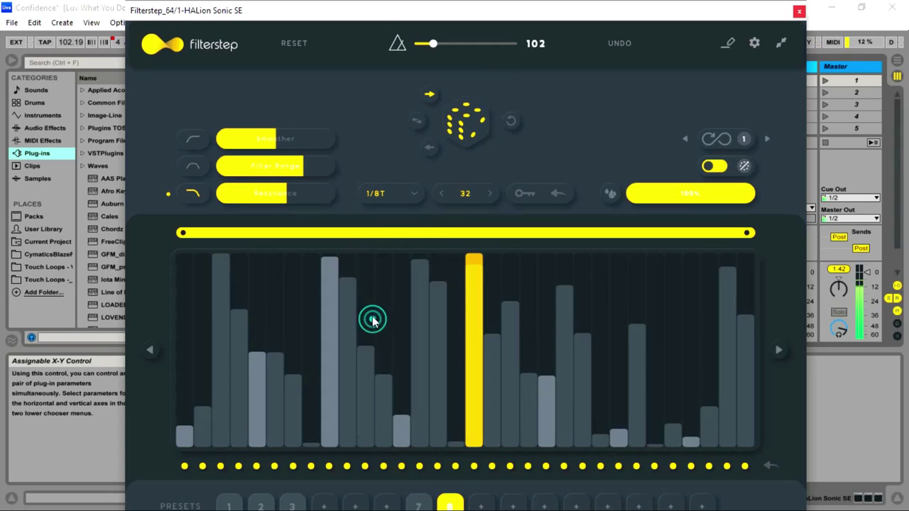
{"action": "left_click", "coordinate": [469, 117]}
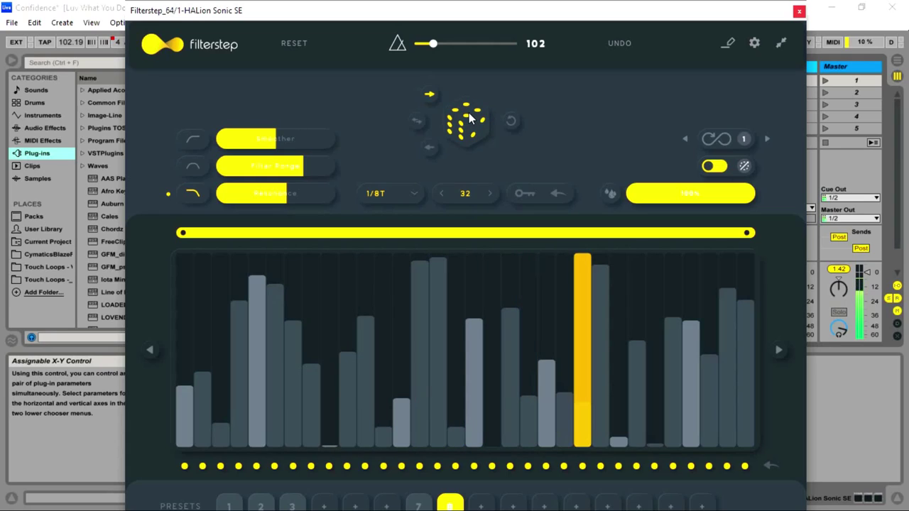
Randomize preset 8's step pattern again, and activate preset slot 10 with a randomized filter pattern of its own.
{"action": "left_click", "coordinate": [469, 118]}
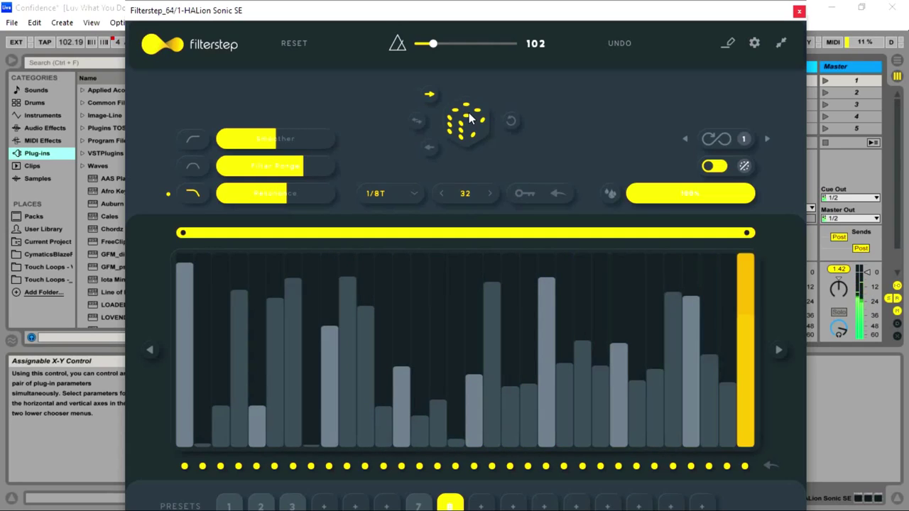
{"action": "left_click_drag", "start_coordinate": [529, 22], "coordinate": [493, 23]}
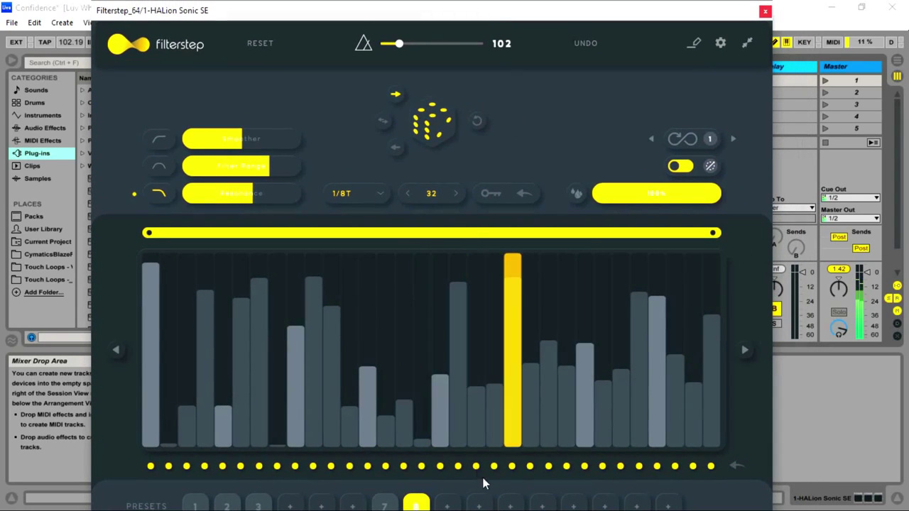
{"action": "left_click", "coordinate": [480, 505]}
{"action": "left_click", "coordinate": [446, 116]}
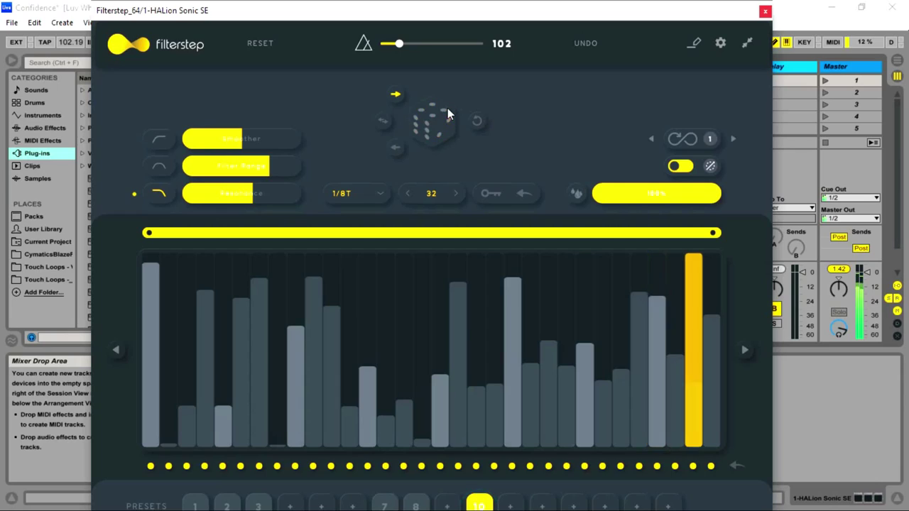
{"action": "left_click", "coordinate": [446, 115]}
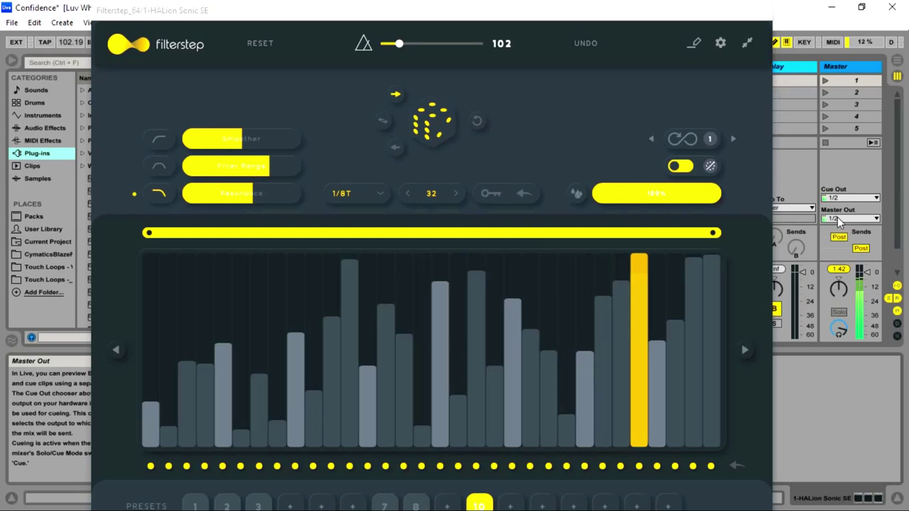
Activate preset slot 13 and randomize its filter step pattern repeatedly to audition several variations.
{"action": "left_click", "coordinate": [576, 504]}
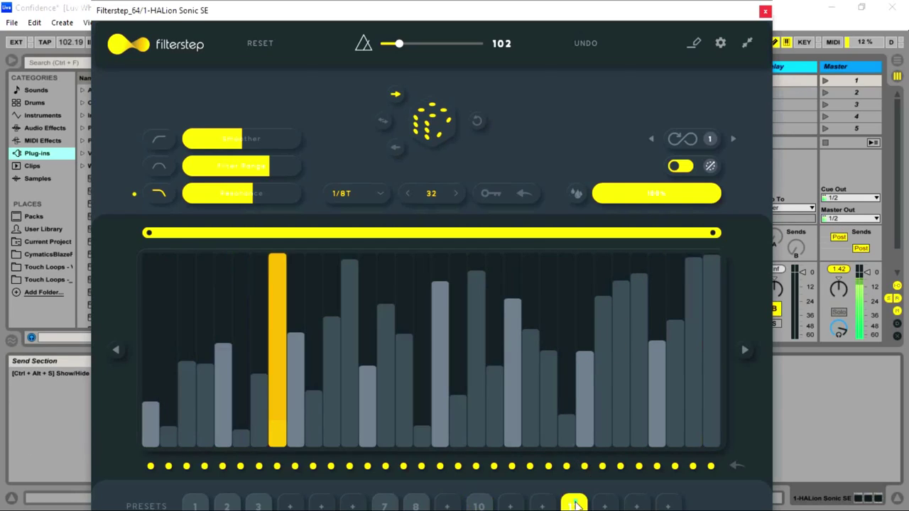
{"action": "left_click", "coordinate": [437, 140]}
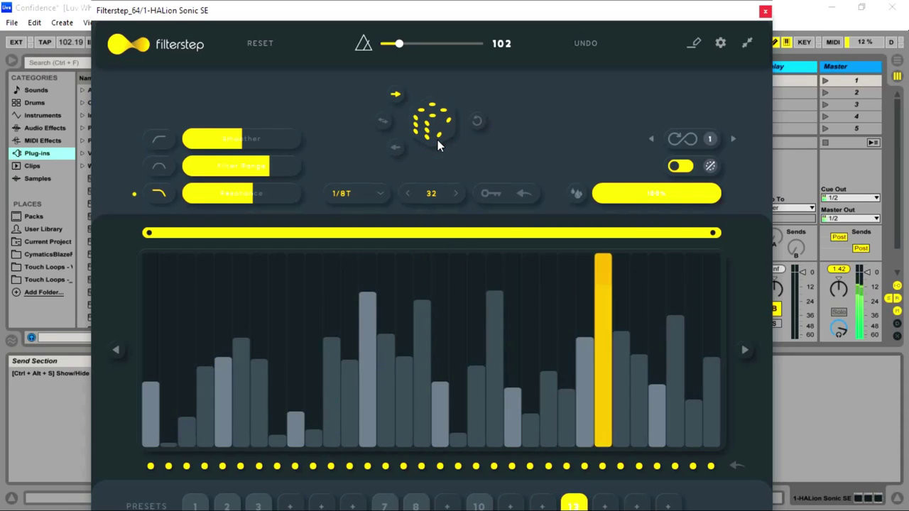
{"action": "left_click", "coordinate": [438, 140]}
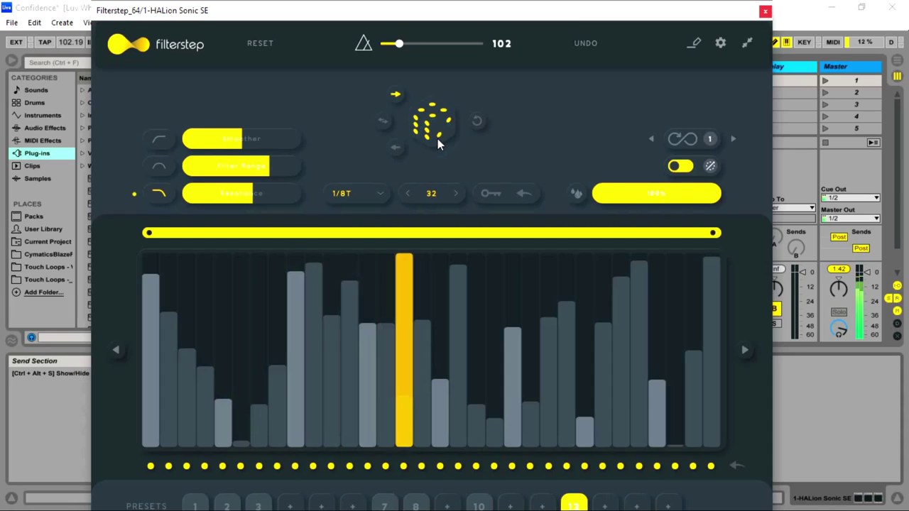
{"action": "left_click", "coordinate": [437, 139]}
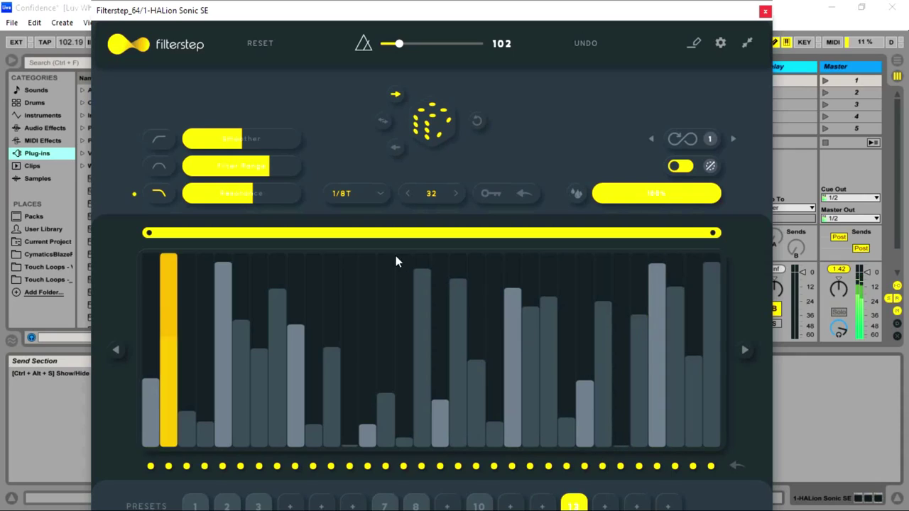
{"action": "left_click", "coordinate": [424, 137]}
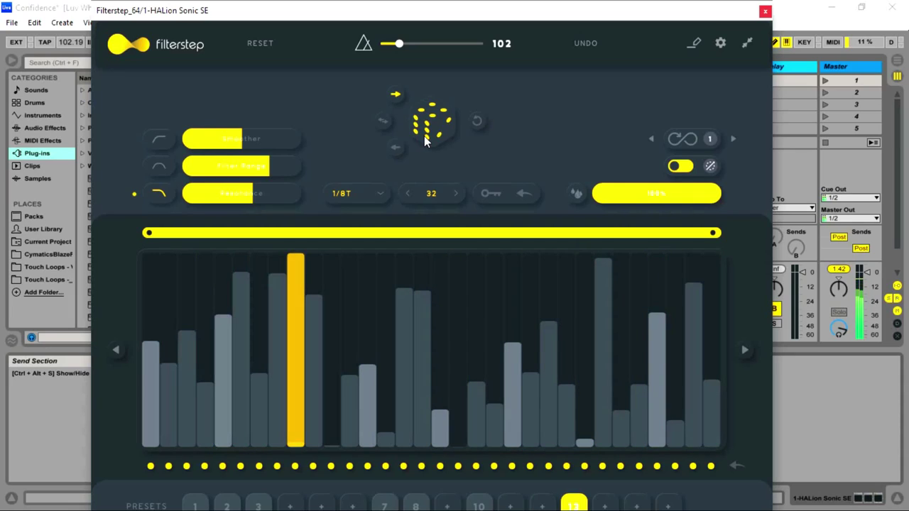
{"action": "left_click", "coordinate": [424, 136]}
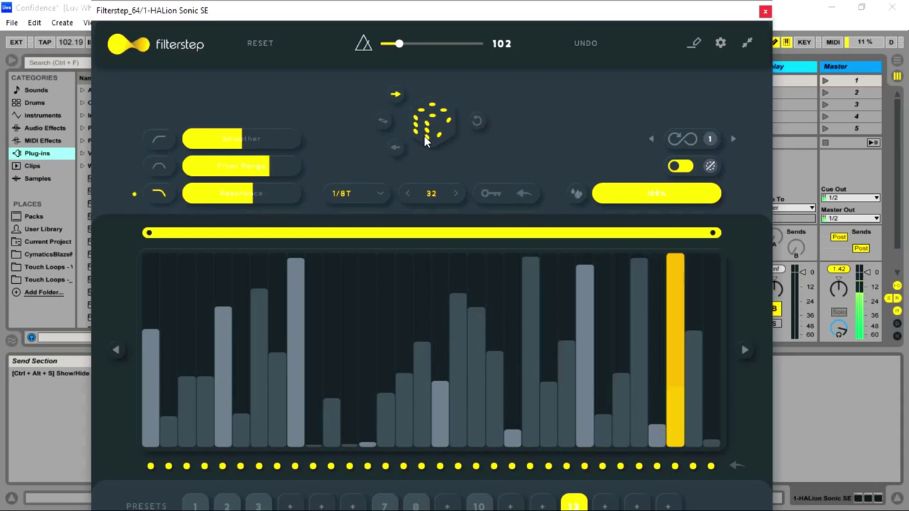
{"action": "left_click", "coordinate": [426, 132]}
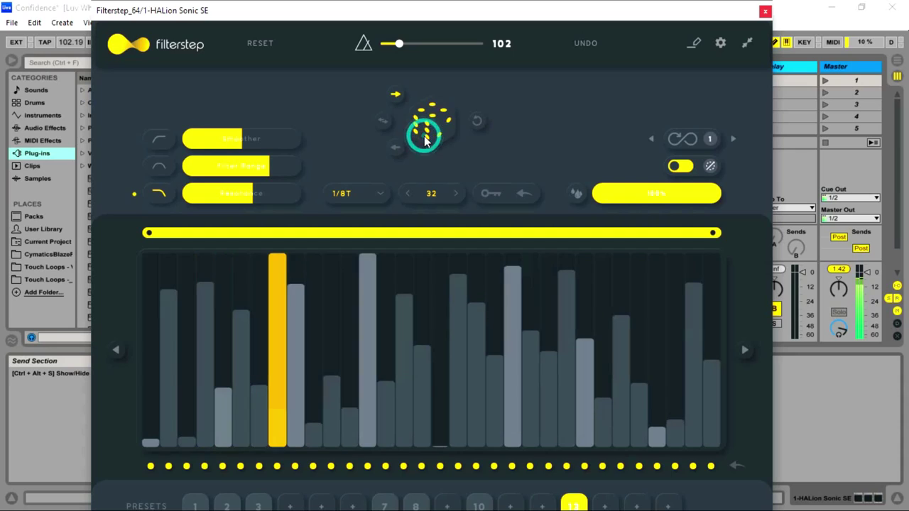
Activate preset slot 15 and randomize its step pattern several times.
{"action": "left_click", "coordinate": [636, 503]}
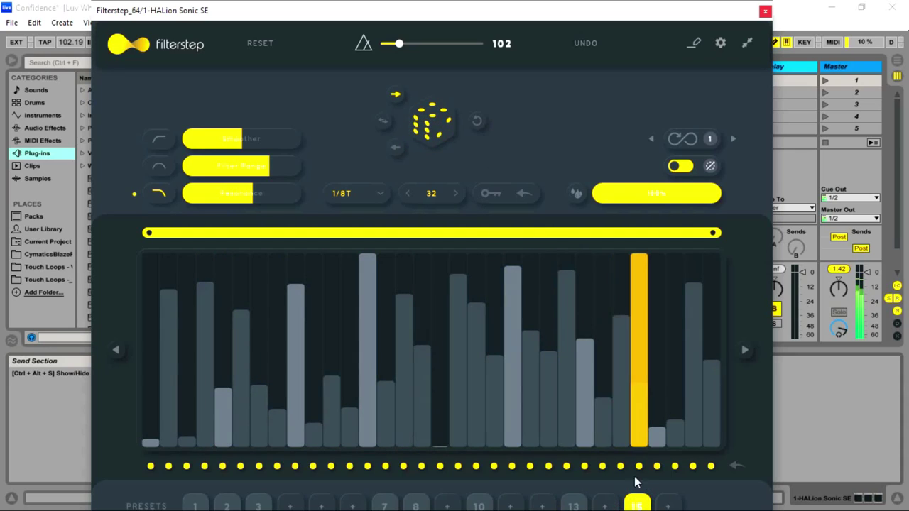
{"action": "left_click", "coordinate": [439, 139]}
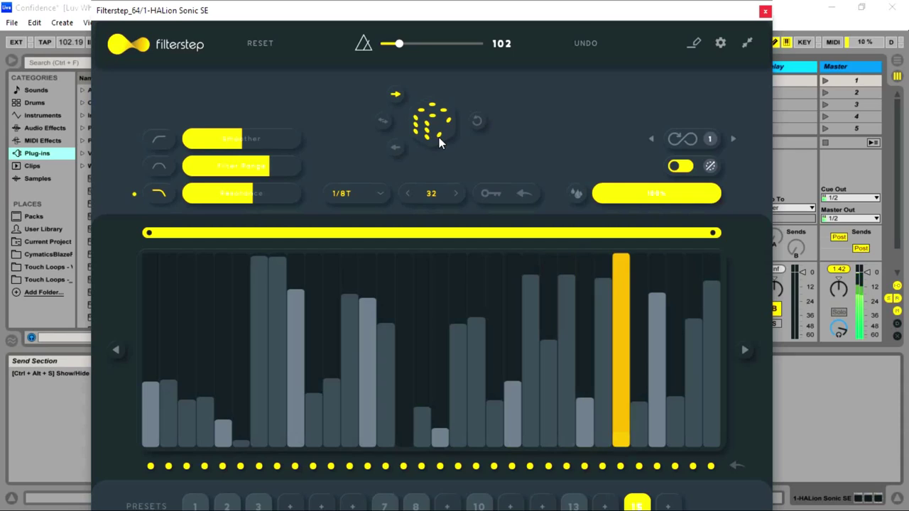
{"action": "left_click", "coordinate": [439, 137]}
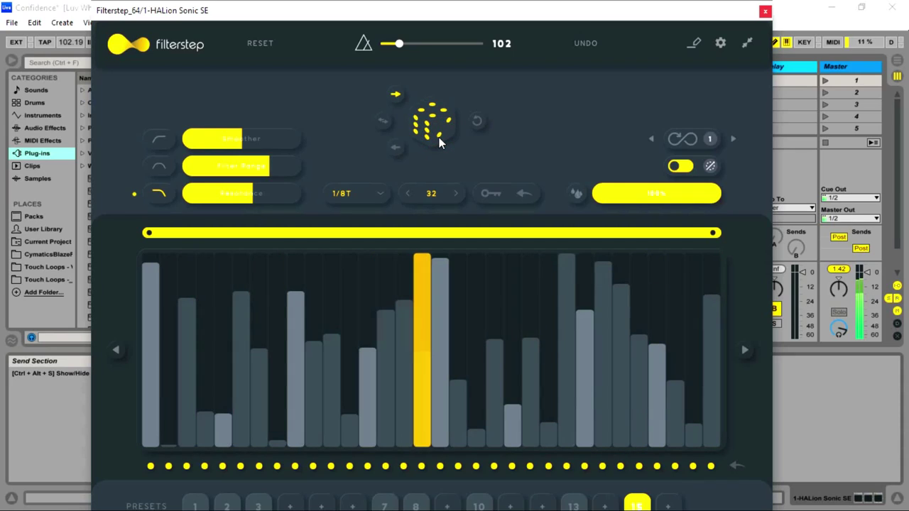
{"action": "left_click", "coordinate": [439, 137]}
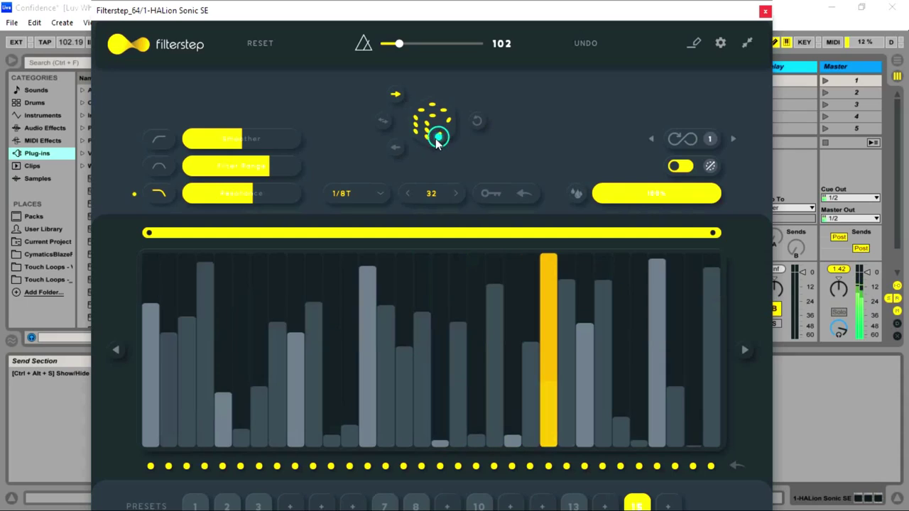
Switch preset 15's playback direction to backward and randomize its step pattern several more times.
{"action": "left_click", "coordinate": [396, 147]}
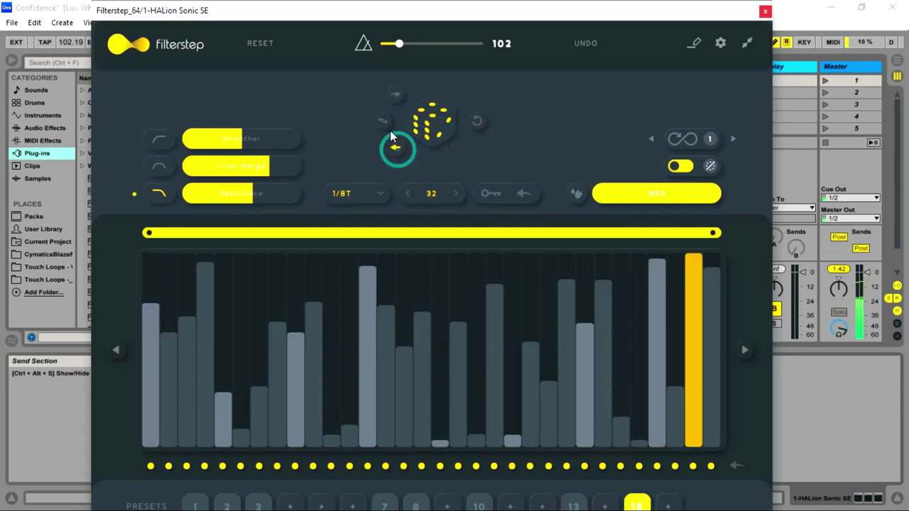
{"action": "left_click", "coordinate": [437, 131]}
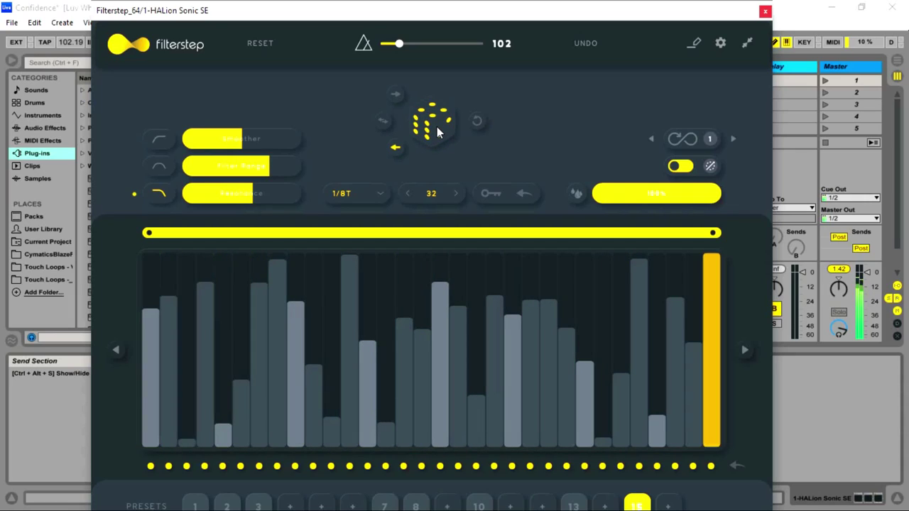
{"action": "left_click", "coordinate": [438, 132]}
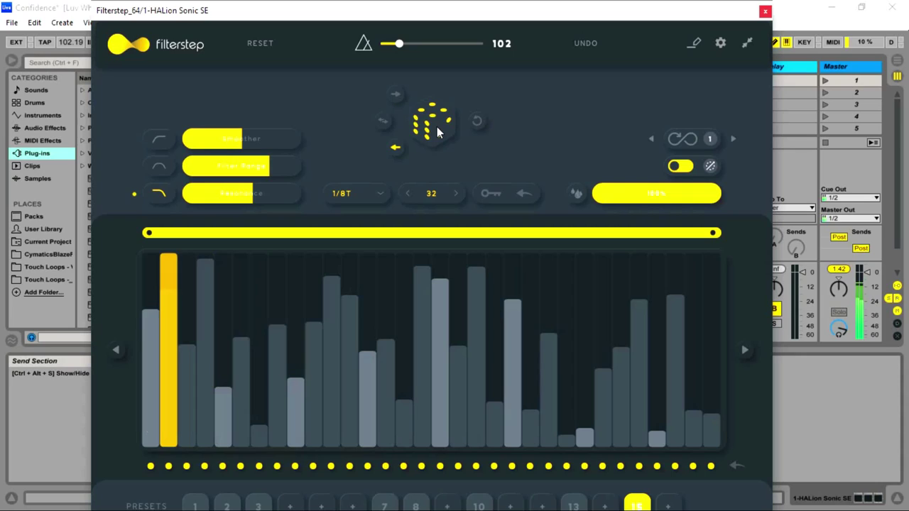
{"action": "left_click", "coordinate": [438, 132]}
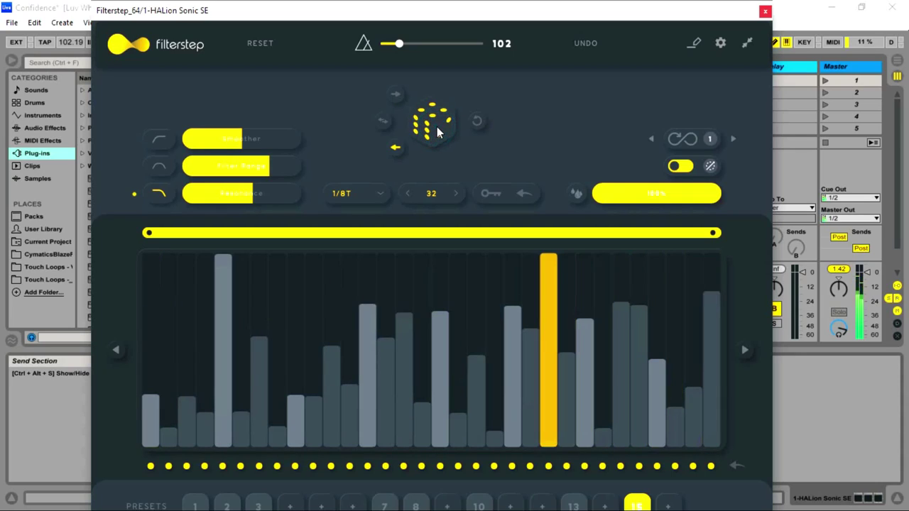
{"action": "left_click", "coordinate": [438, 132]}
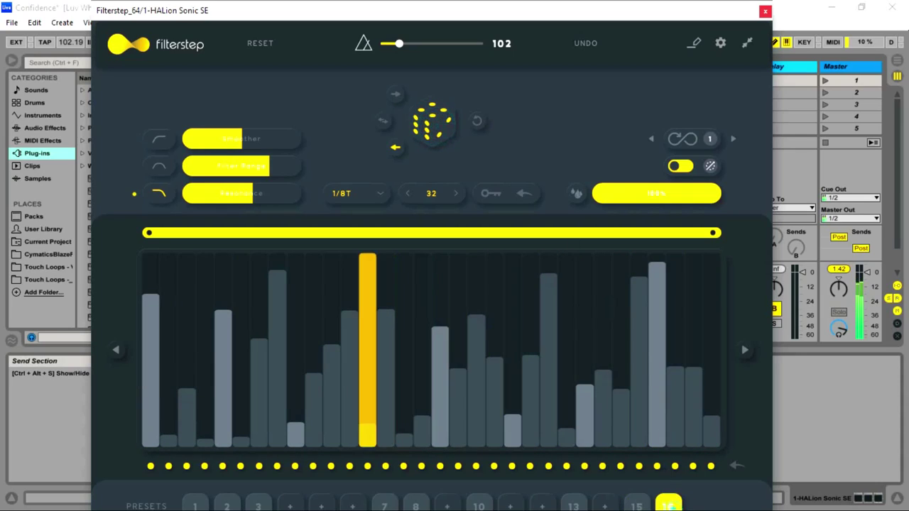
Randomize preset 16's step pattern repeatedly, switching its playback direction to back-and-forth after the first randomization.
{"action": "left_click", "coordinate": [436, 134]}
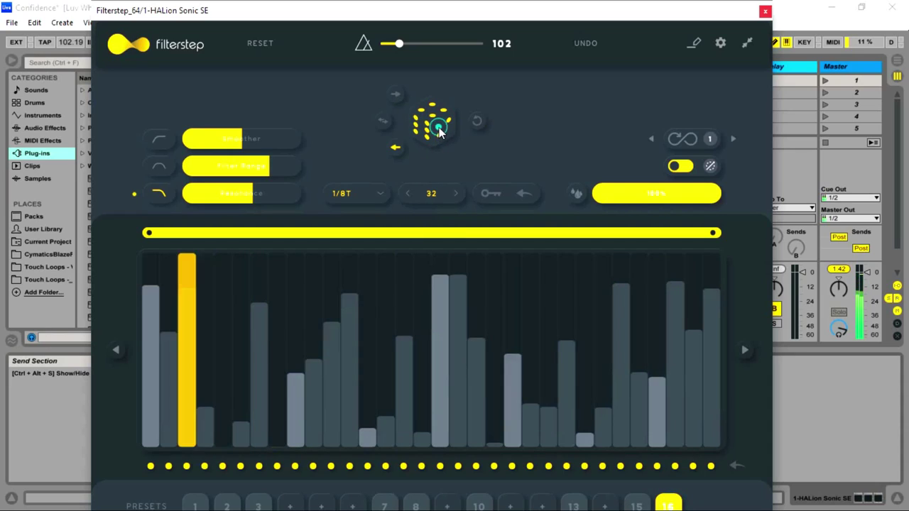
{"action": "left_click", "coordinate": [389, 126]}
{"action": "left_click", "coordinate": [433, 128]}
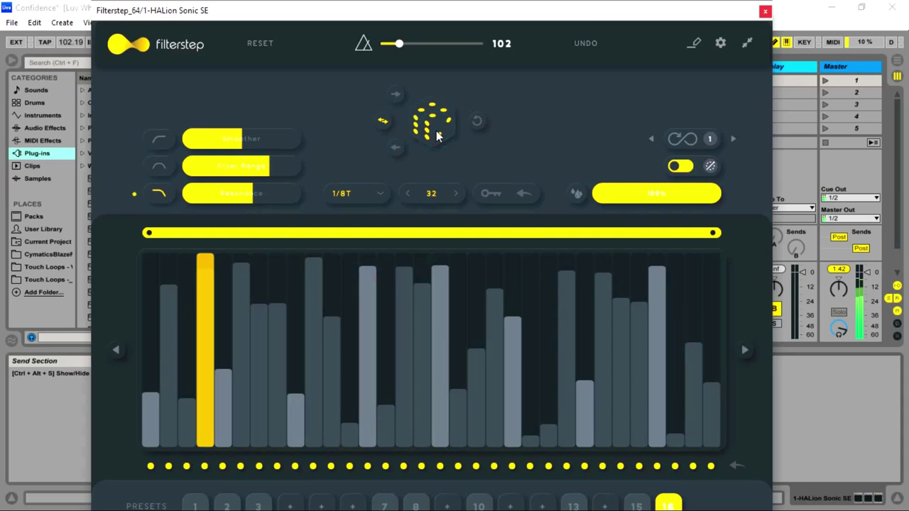
{"action": "left_click", "coordinate": [437, 137]}
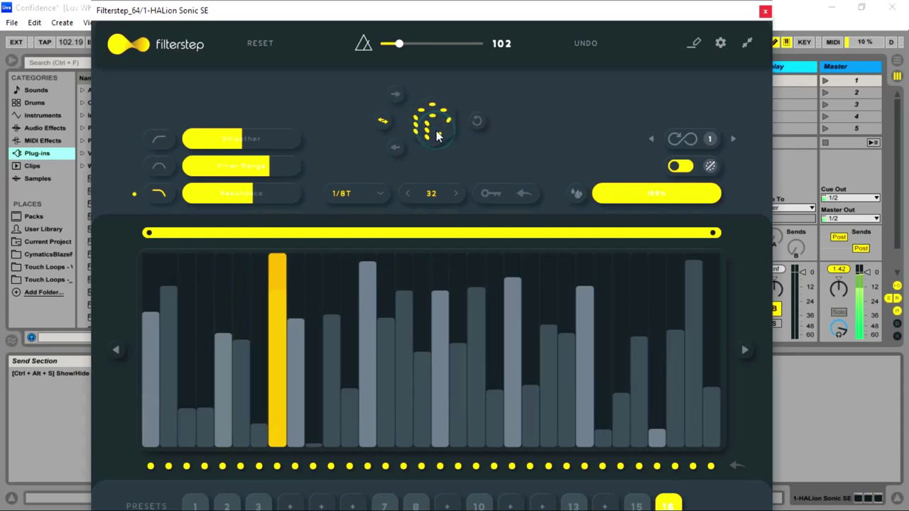
{"action": "left_click", "coordinate": [438, 136]}
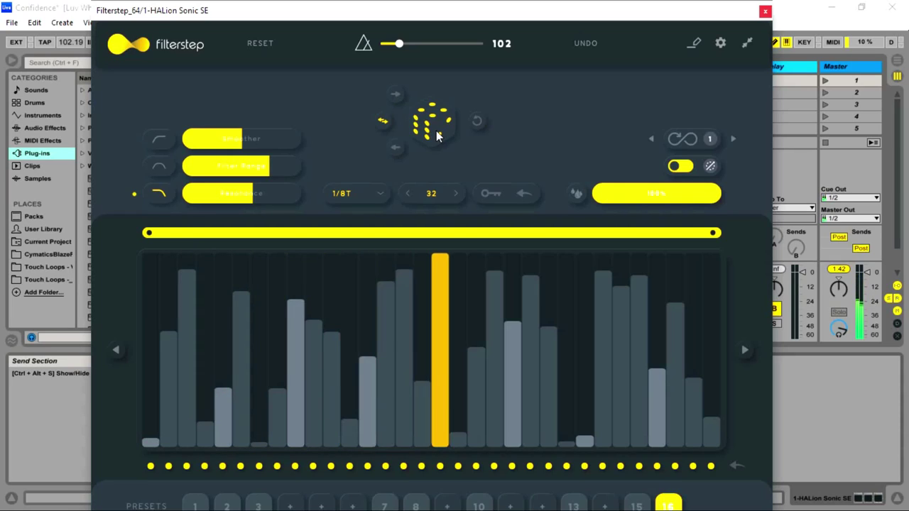
{"action": "left_click", "coordinate": [436, 133]}
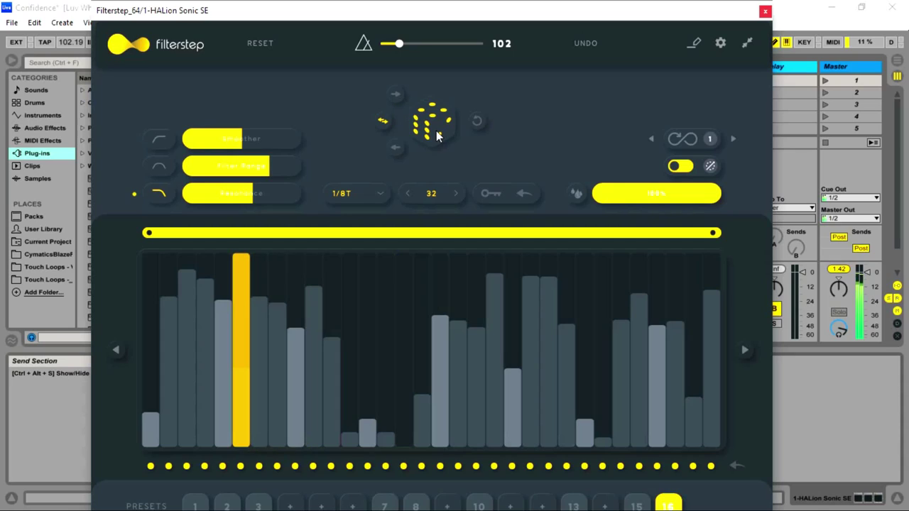
{"action": "left_click", "coordinate": [437, 136]}
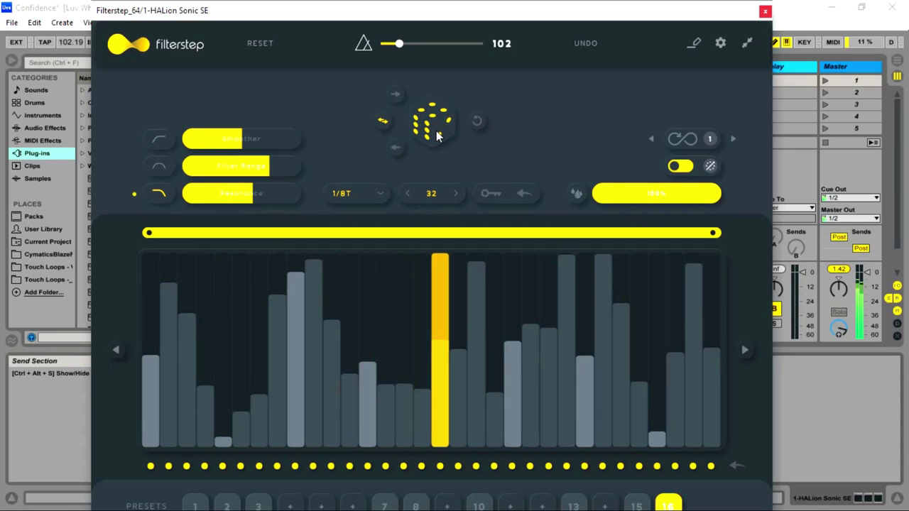
{"action": "left_click", "coordinate": [438, 136]}
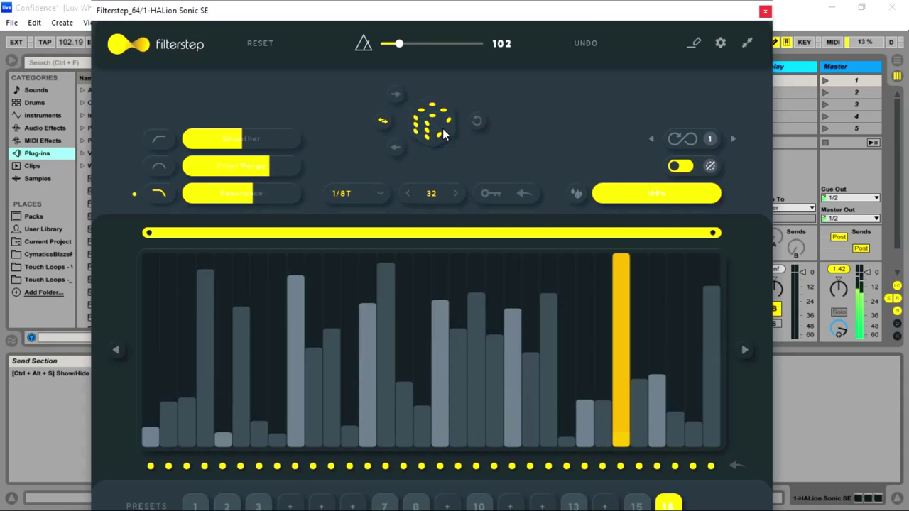